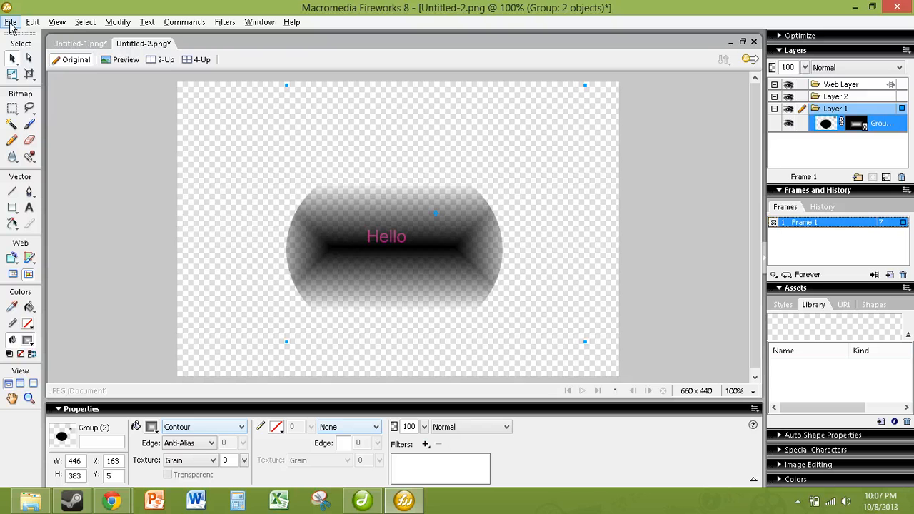
Create a new document with a transparent 660 × 440 pixel canvas at 72 pixels/inch
{"action": "left_click", "coordinate": [11, 22]}
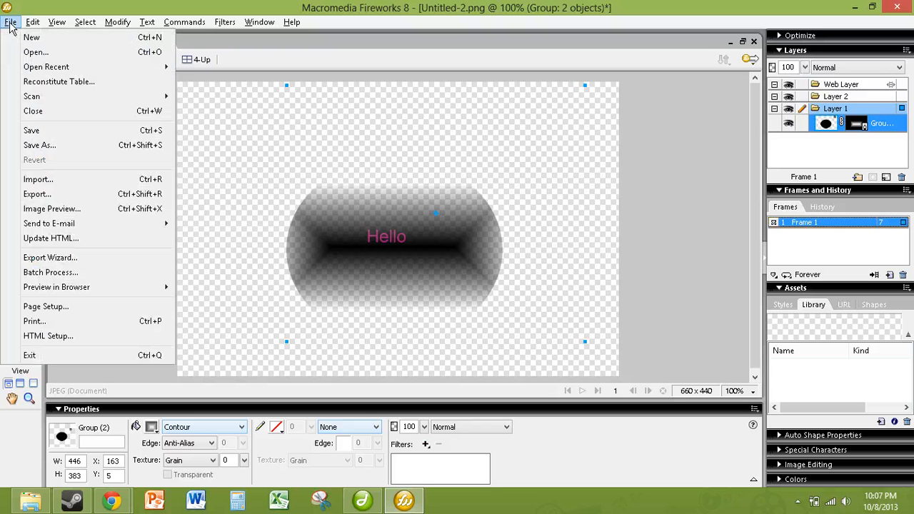
{"action": "left_click", "coordinate": [16, 31]}
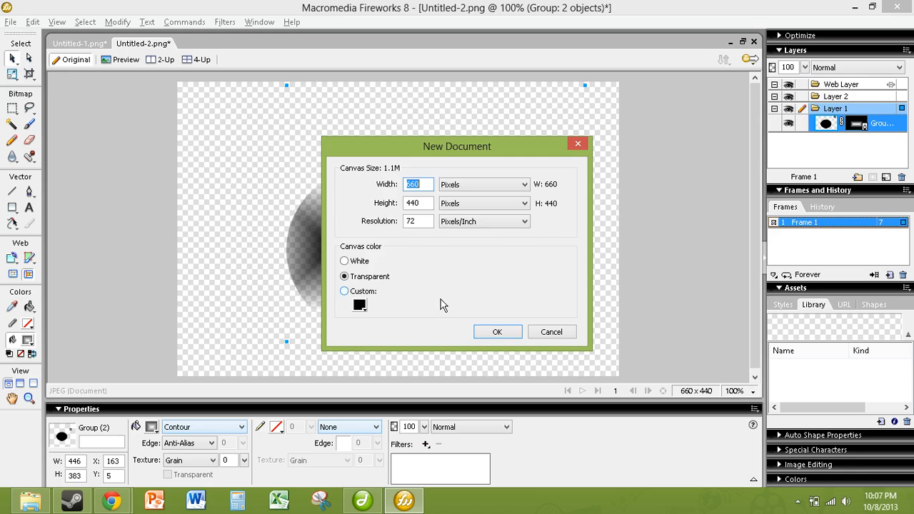
{"action": "left_click", "coordinate": [492, 331]}
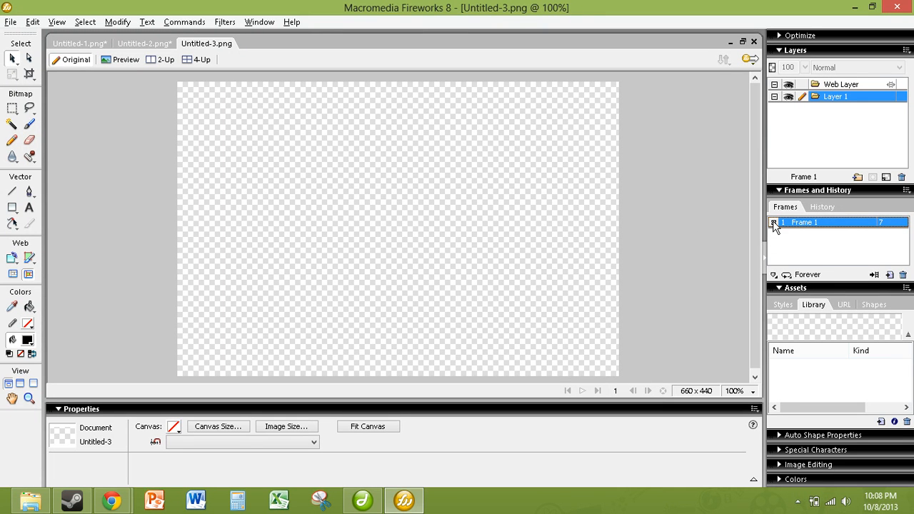
Add three more frames to the new document
{"action": "left_click", "coordinate": [888, 275]}
{"action": "left_click", "coordinate": [889, 275]}
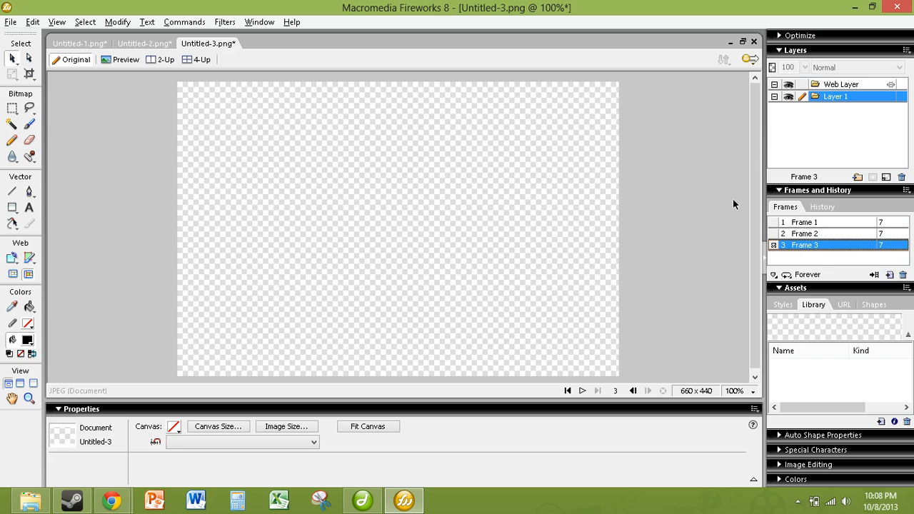
{"action": "left_click", "coordinate": [889, 275]}
Draw a solid black rectangle about 195 × 136 pixels near the canvas centre on Frame 1
{"action": "left_click", "coordinate": [777, 223]}
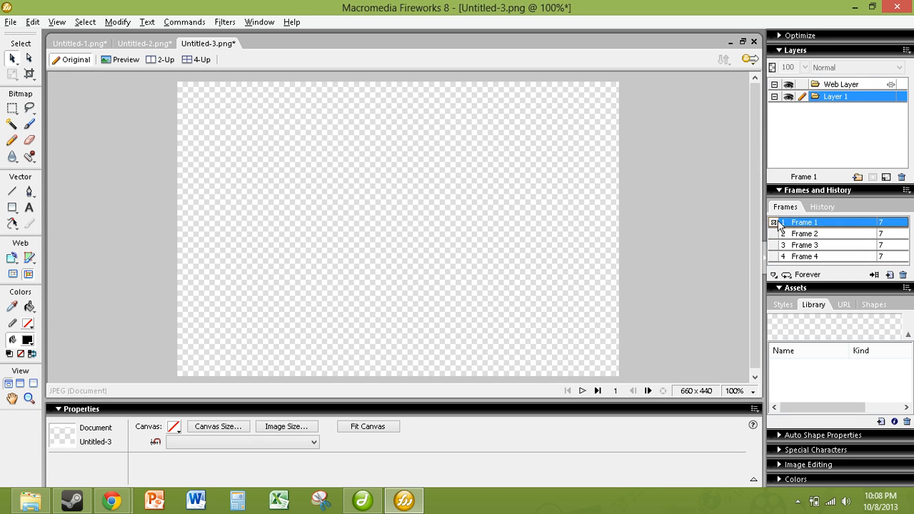
{"action": "left_click", "coordinate": [13, 207]}
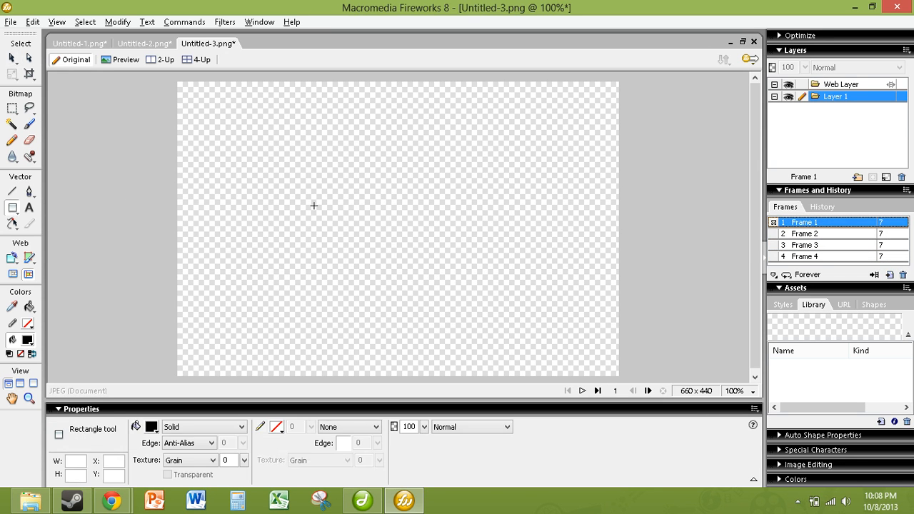
{"action": "mouse_move", "coordinate": [329, 200]}
{"action": "left_mouse_down"}
{"action": "mouse_move", "coordinate": [422, 283]}
{"action": "mouse_move", "coordinate": [460, 292]}
{"action": "left_mouse_up"}
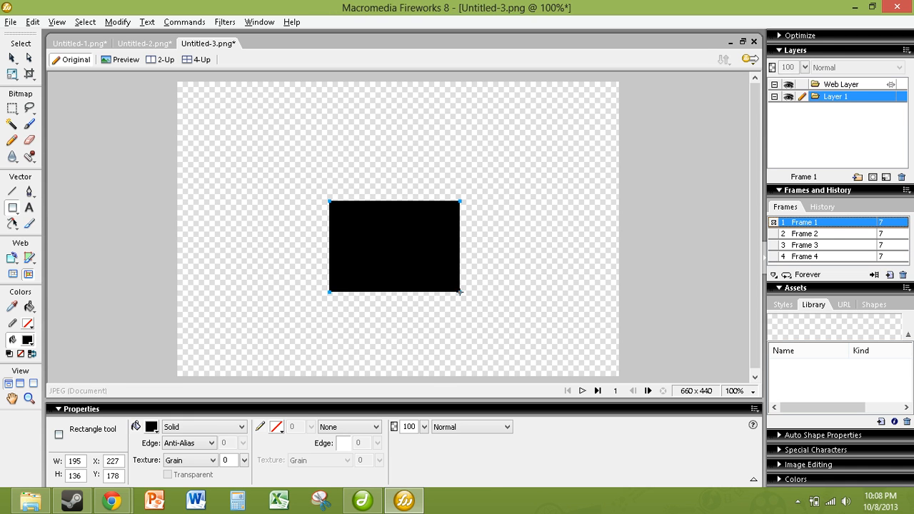
Draw progressively smaller black rectangles of about 184 × 98, 168 × 79 and 131 × 44 pixels on Frames 2, 3 and 4
{"action": "left_click", "coordinate": [781, 234]}
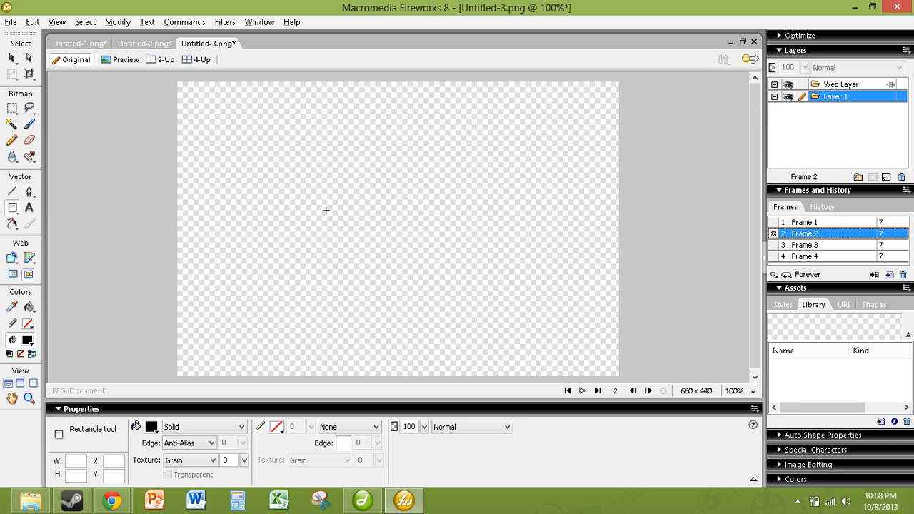
{"action": "left_click_drag", "start_coordinate": [326, 210], "coordinate": [449, 276]}
{"action": "left_click", "coordinate": [809, 246]}
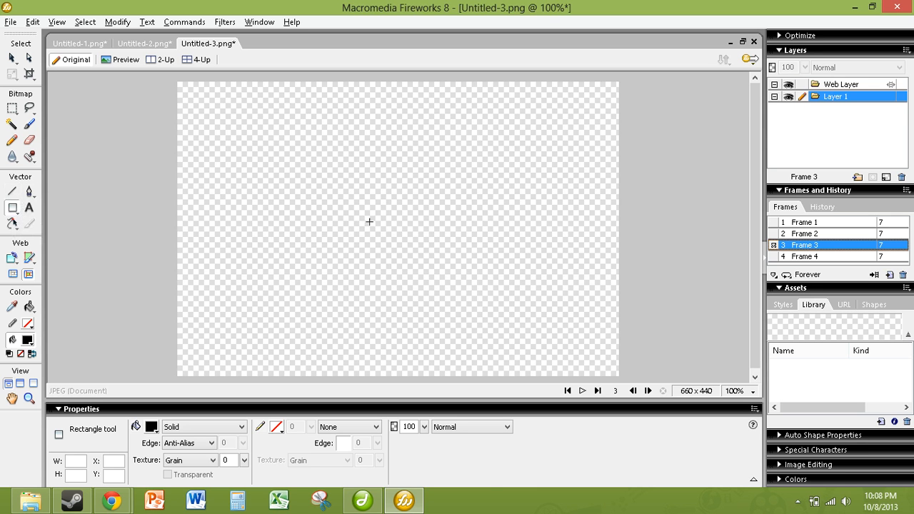
{"action": "left_click_drag", "start_coordinate": [327, 211], "coordinate": [439, 265]}
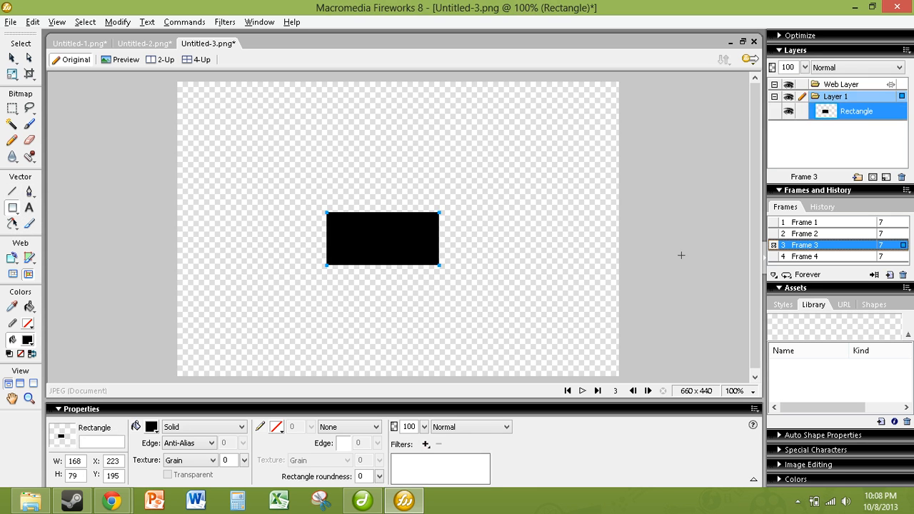
{"action": "left_click", "coordinate": [785, 258]}
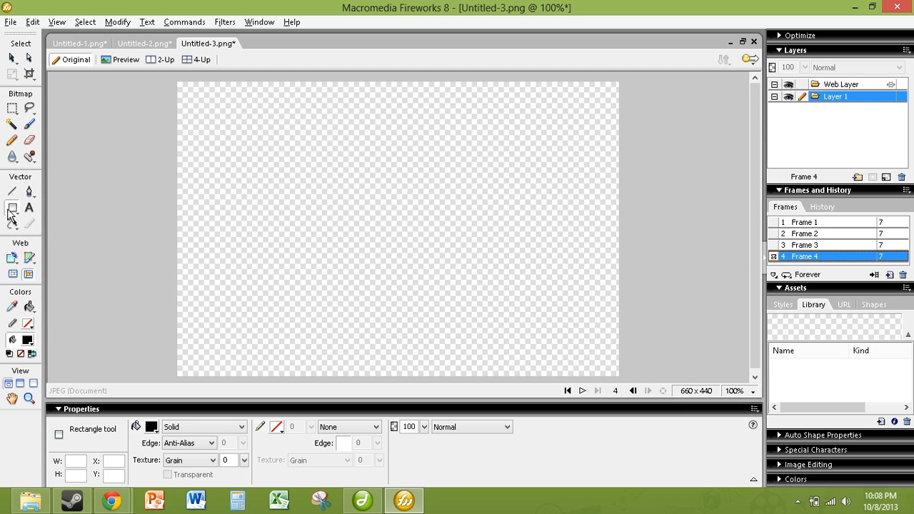
{"action": "left_click_drag", "start_coordinate": [321, 220], "coordinate": [409, 249]}
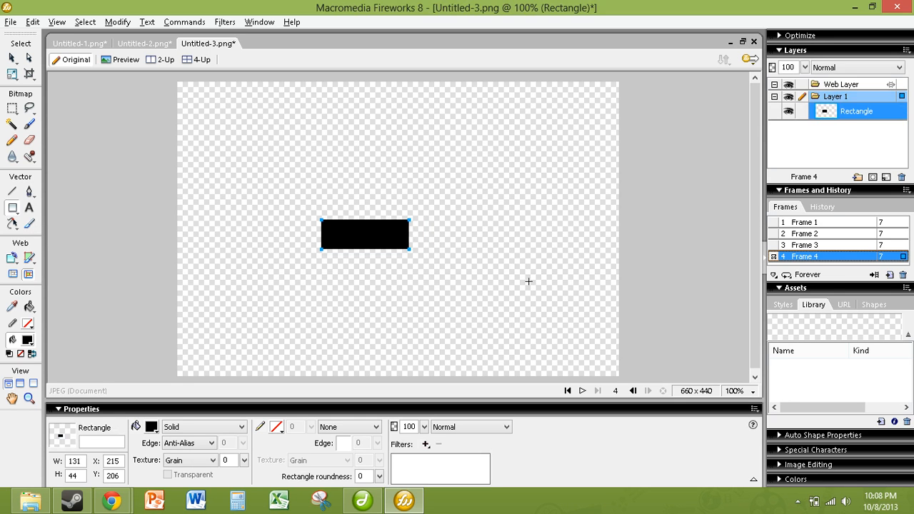
Play the frame animation and review the available save formats, including Animated GIF, without saving the document
{"action": "left_click", "coordinate": [582, 390]}
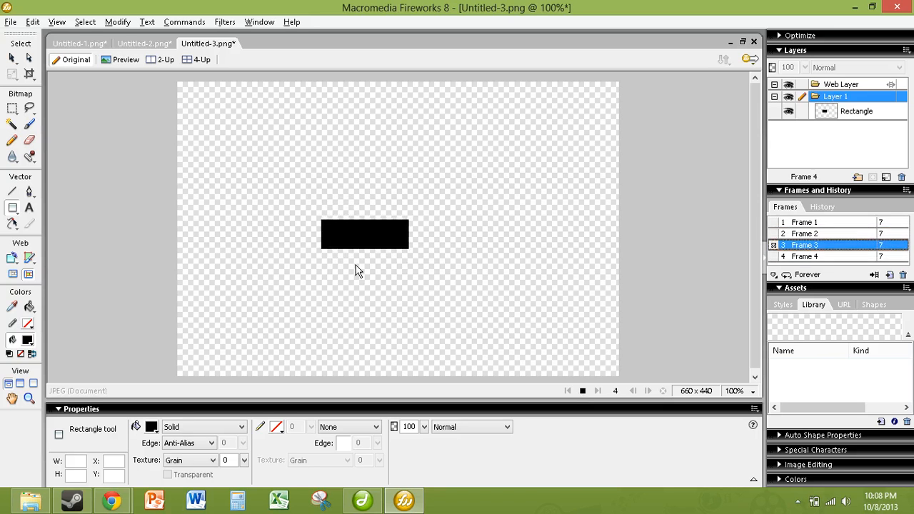
{"action": "left_click", "coordinate": [10, 23]}
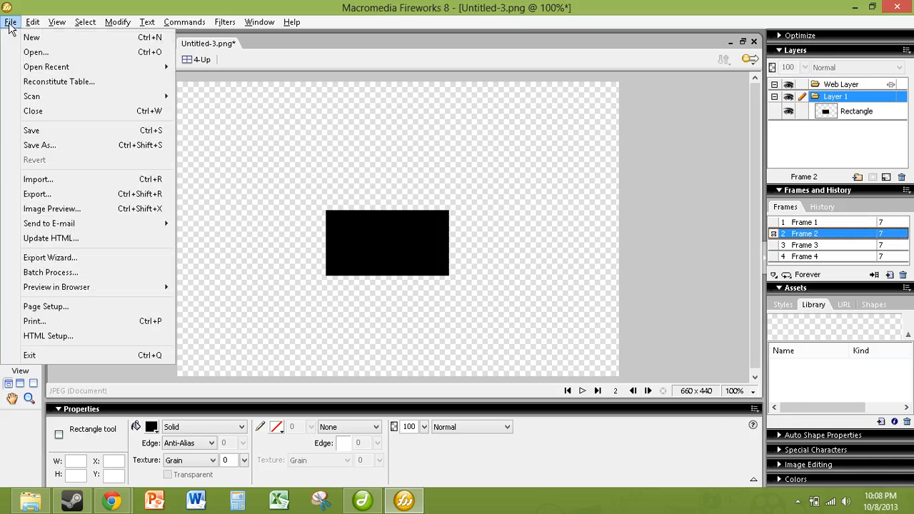
{"action": "left_click", "coordinate": [35, 145]}
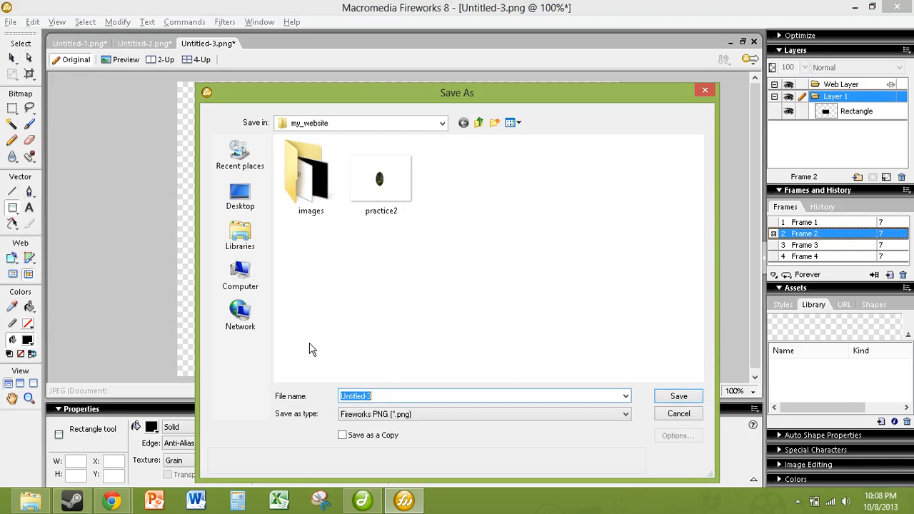
{"action": "left_click", "coordinate": [355, 414]}
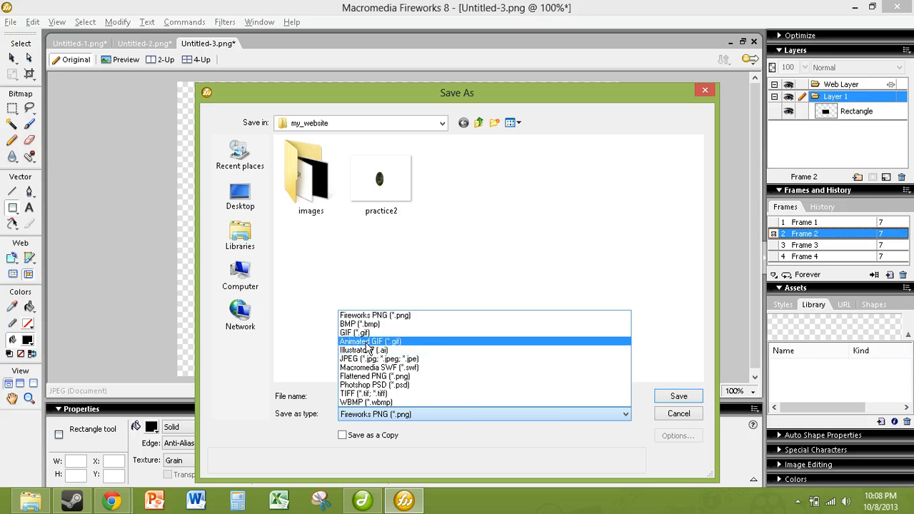
{"action": "left_click", "coordinate": [703, 99]}
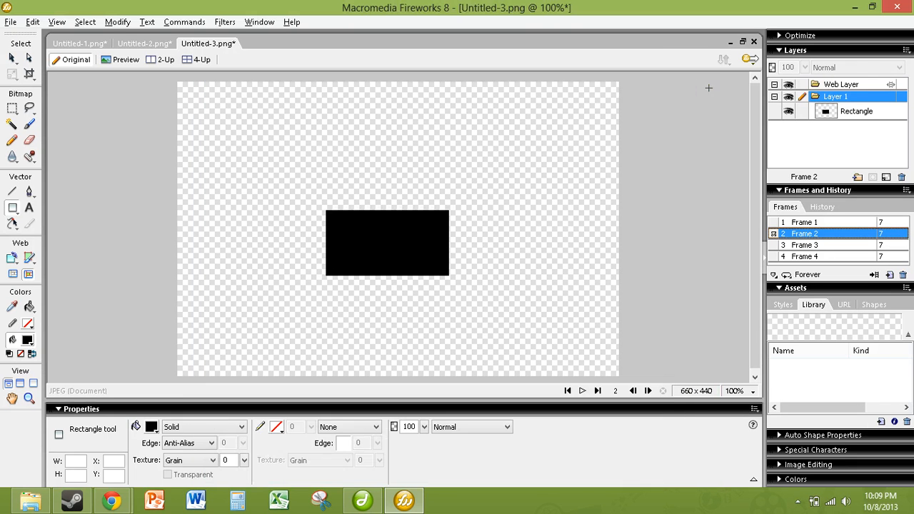
{"action": "left_click", "coordinate": [704, 90]}
Clear the document by deleting the Frame 2 rectangle, the three extra frames and the remaining rectangle
{"action": "left_click", "coordinate": [11, 57]}
{"action": "left_click", "coordinate": [401, 229]}
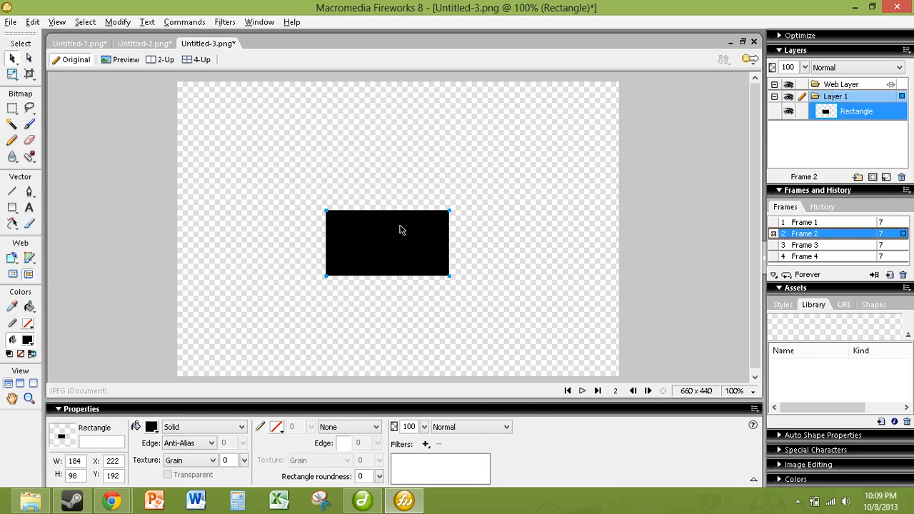
{"action": "key", "text": "Delete"}
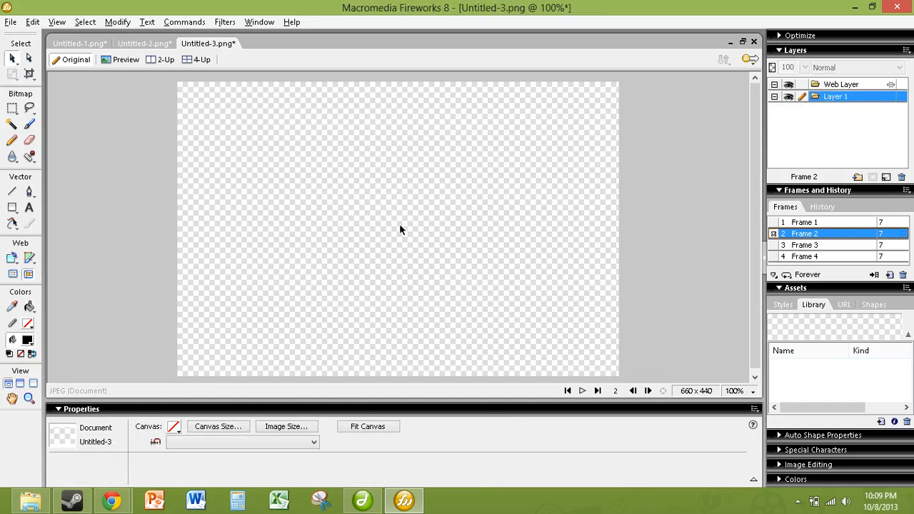
{"action": "left_click", "coordinate": [903, 275]}
{"action": "left_click", "coordinate": [903, 275]}
{"action": "left_click", "coordinate": [903, 276]}
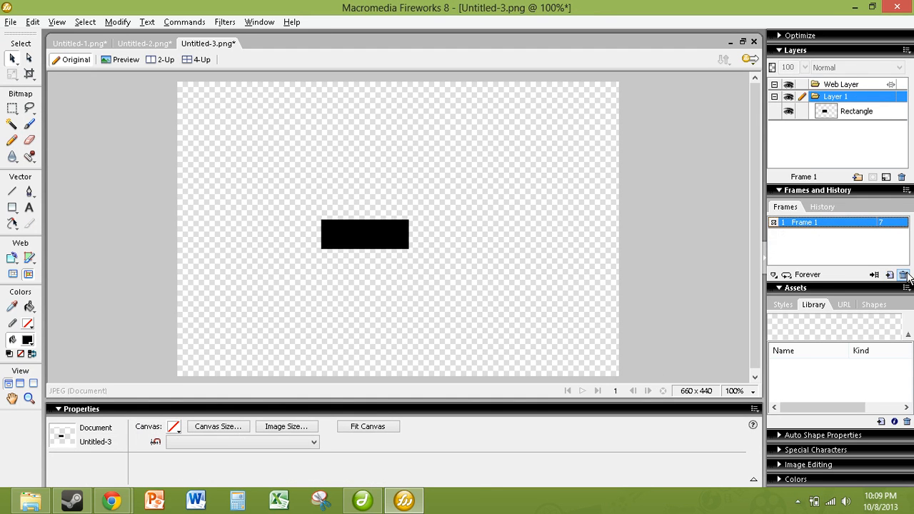
{"action": "left_click", "coordinate": [342, 229]}
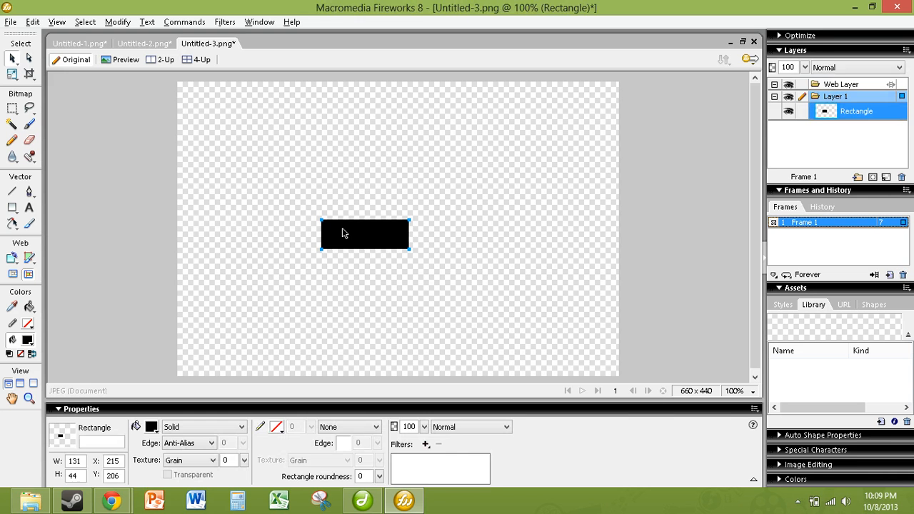
{"action": "key", "text": "Delete"}
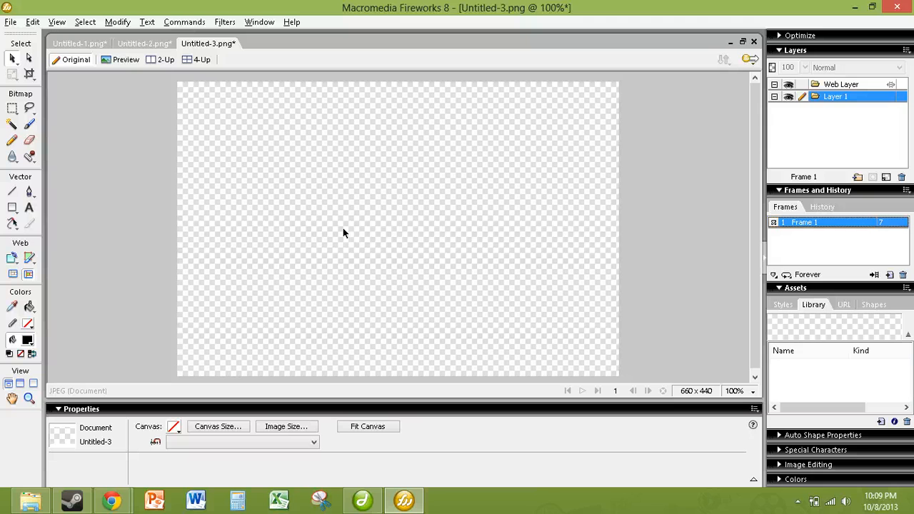
Draw a rectangle about 114 × 101 pixels near the canvas's upper-left corner and give it a solid green fill
{"action": "left_click", "coordinate": [12, 207]}
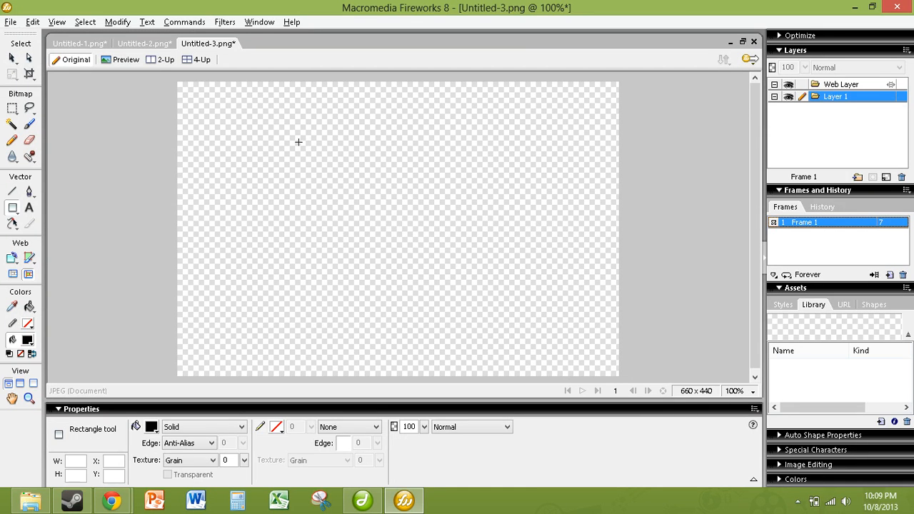
{"action": "mouse_move", "coordinate": [196, 118]}
{"action": "left_mouse_down"}
{"action": "mouse_move", "coordinate": [265, 194]}
{"action": "mouse_move", "coordinate": [272, 186]}
{"action": "left_mouse_up"}
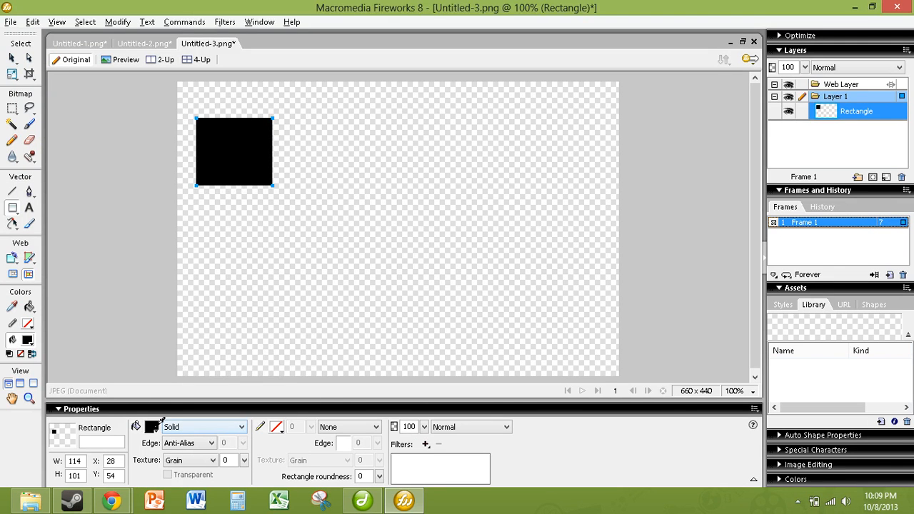
{"action": "left_click", "coordinate": [160, 423]}
{"action": "left_click", "coordinate": [169, 378]}
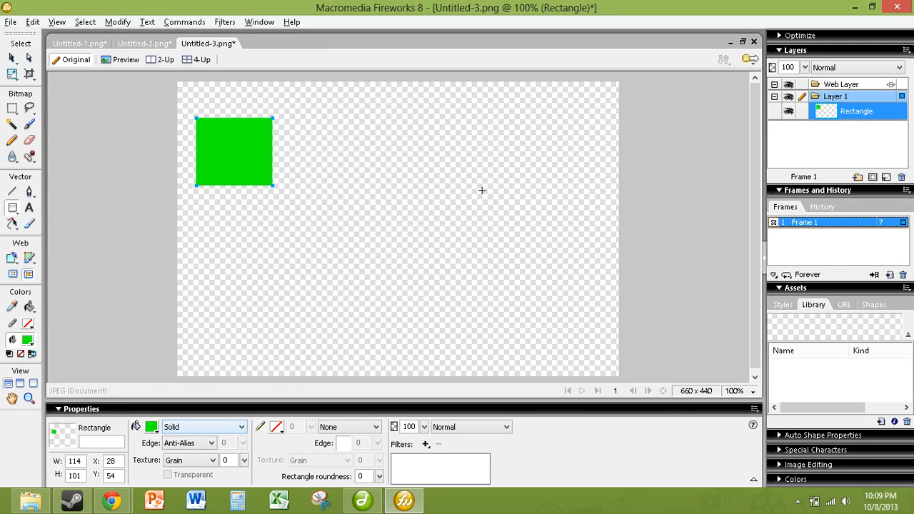
Convert the green rectangle to a Graphic symbol named Symbol
{"action": "right_click", "coordinate": [217, 192]}
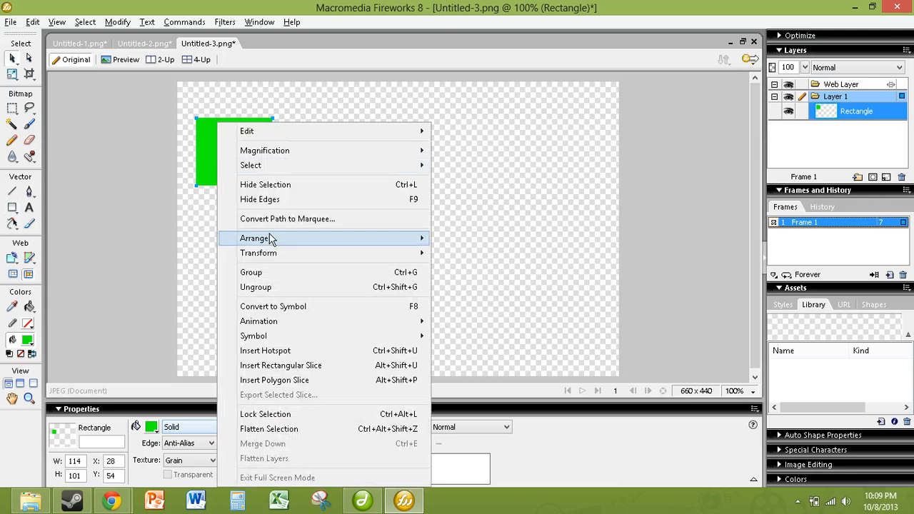
{"action": "left_click", "coordinate": [266, 306]}
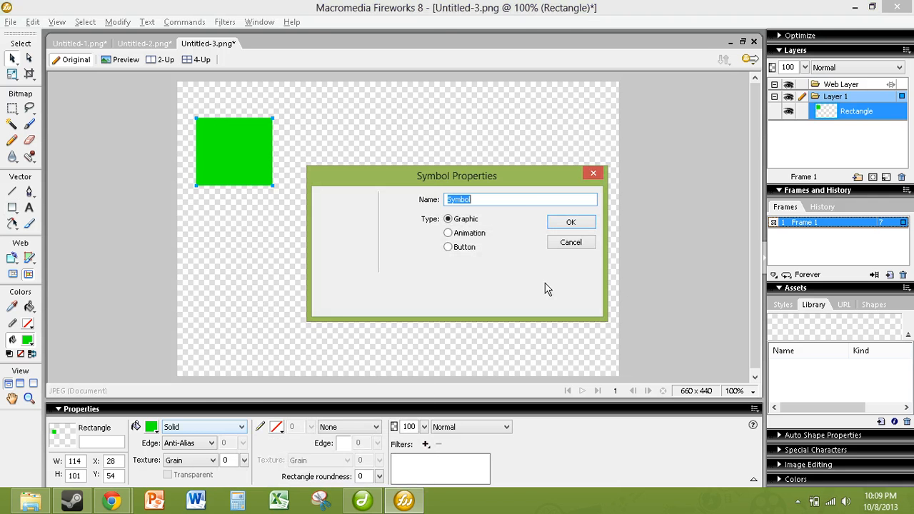
{"action": "left_click", "coordinate": [568, 222]}
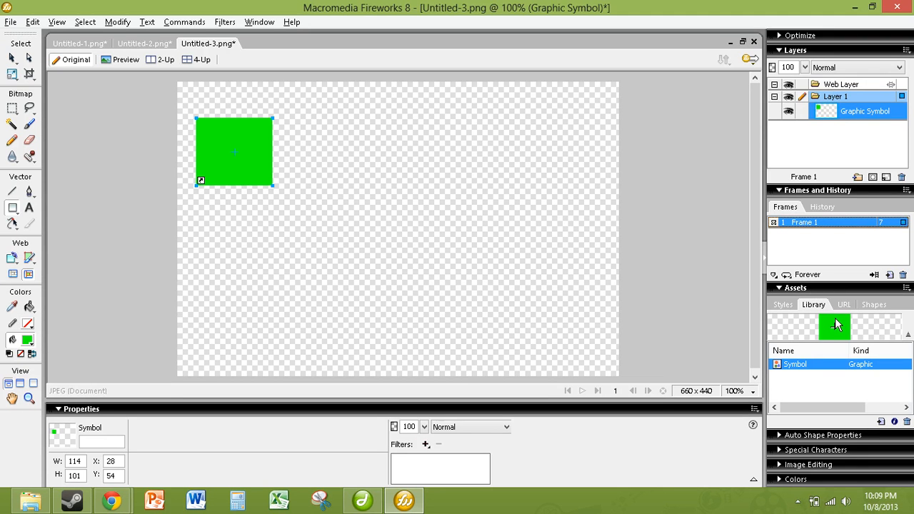
Place a second symbol instance on the canvas's right side, then shrink and rotate it into a diamond about 85 × 85 pixels
{"action": "left_click_drag", "start_coordinate": [835, 332], "coordinate": [526, 157]}
{"action": "left_click", "coordinate": [12, 74]}
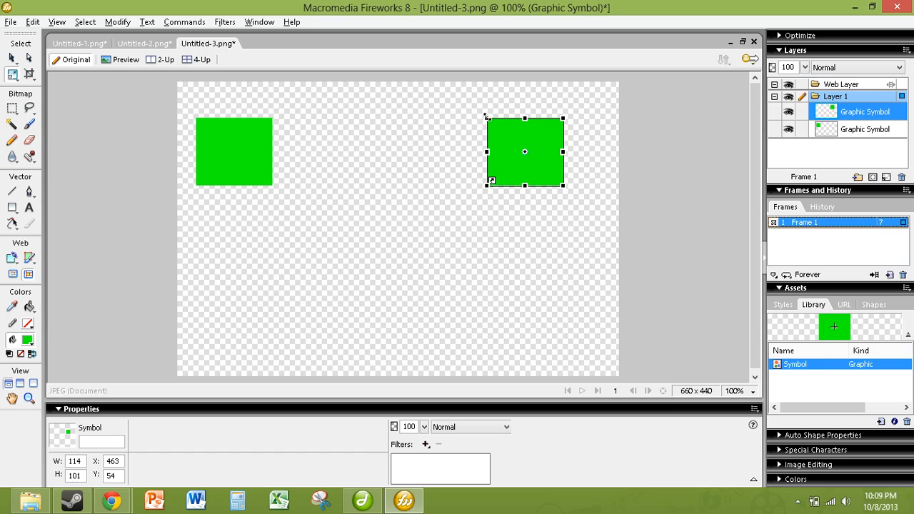
{"action": "left_click_drag", "start_coordinate": [487, 118], "coordinate": [518, 192]}
Apply a red Color Fill filter with Normal blend mode and 100% opacity to the diamond instance
{"action": "left_click", "coordinate": [425, 445]}
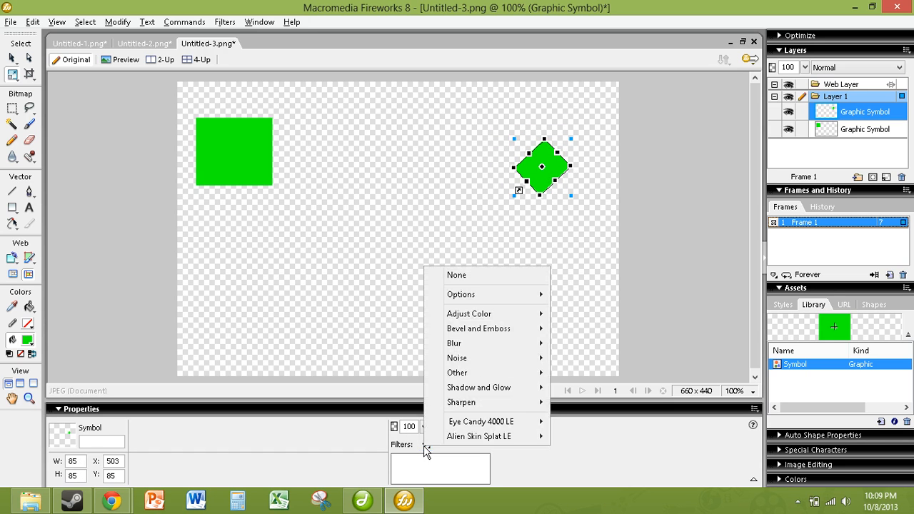
{"action": "mouse_move", "coordinate": [454, 321]}
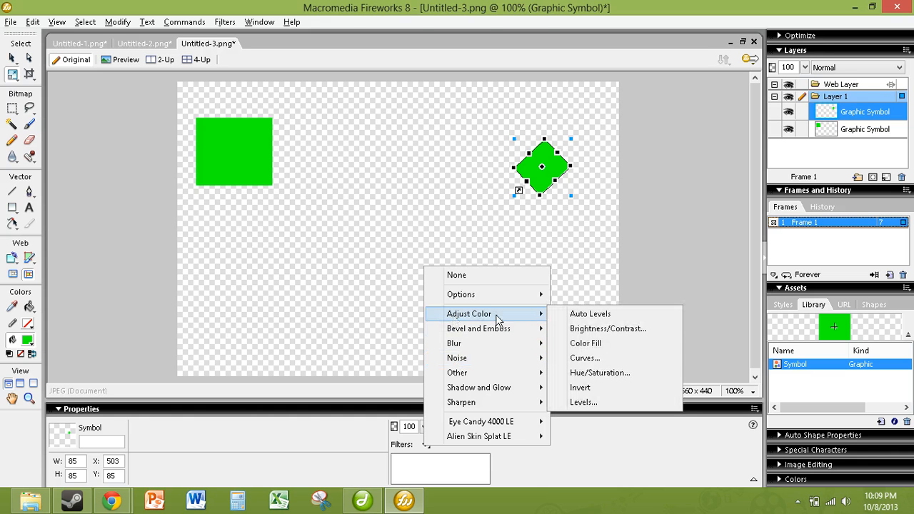
{"action": "left_click", "coordinate": [596, 344]}
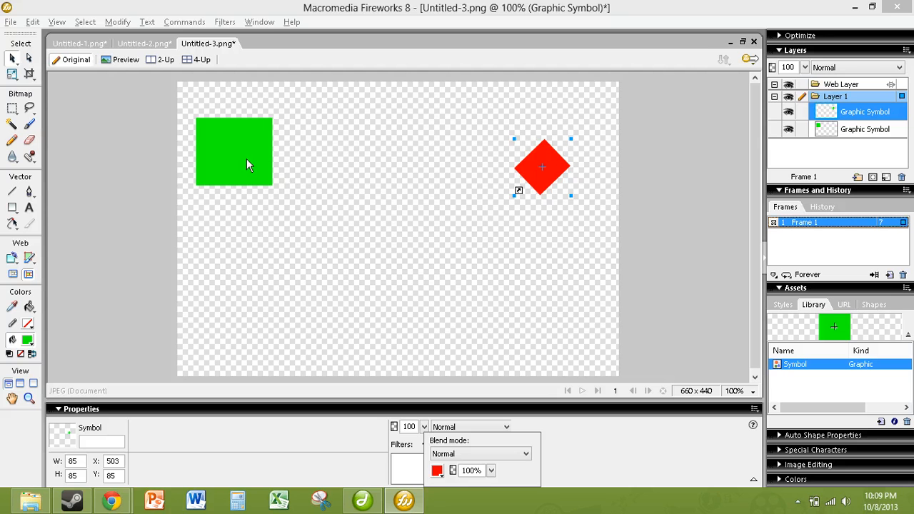
{"action": "left_click", "coordinate": [216, 151]}
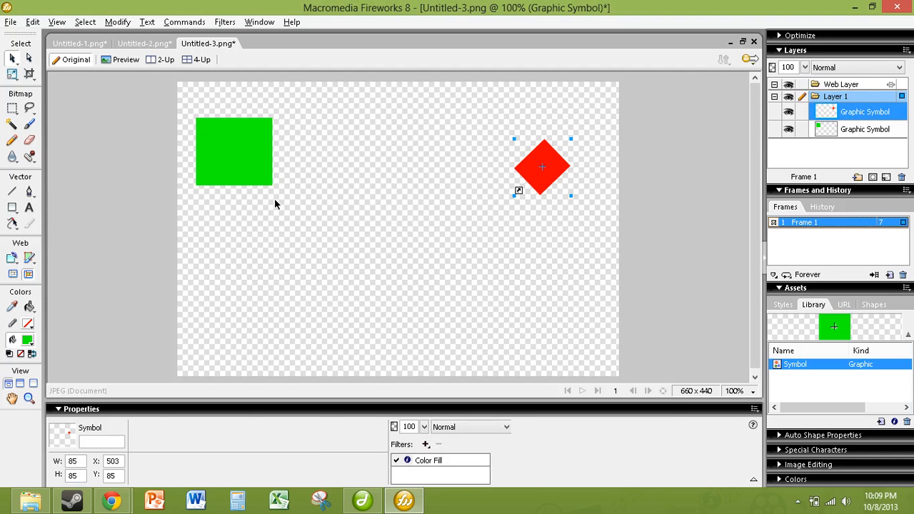
{"action": "left_click", "coordinate": [309, 237]}
Tween the green square and red diamond symbol instances with 10 steps, distributed to frames
{"action": "left_click", "coordinate": [240, 141]}
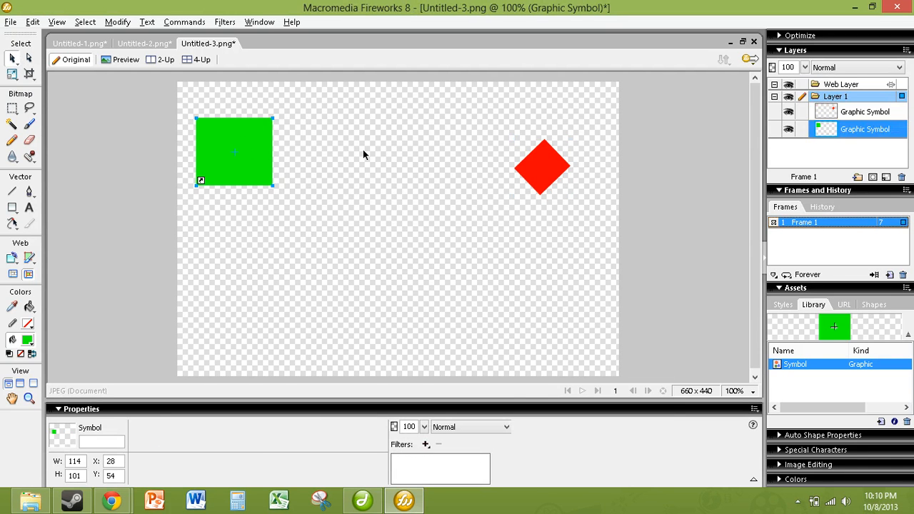
{"action": "left_click", "coordinate": [547, 163], "text": "shift"}
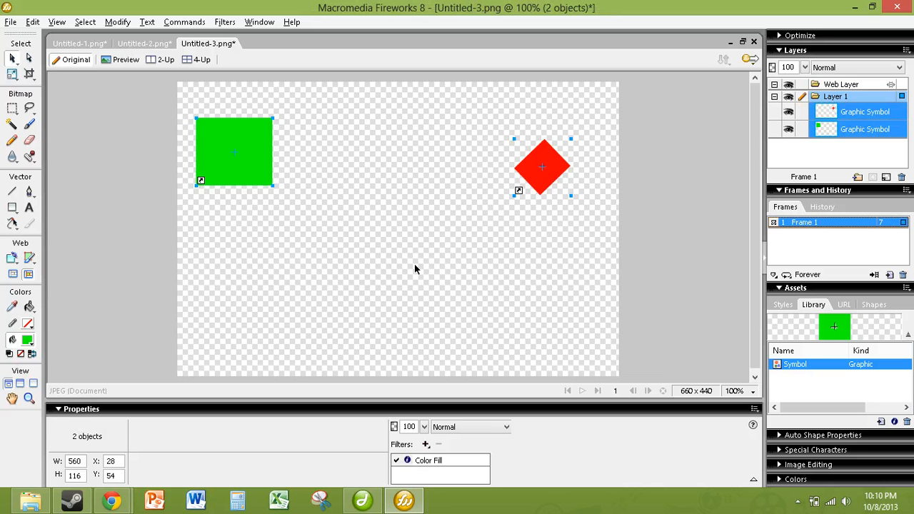
{"action": "left_click", "coordinate": [112, 23]}
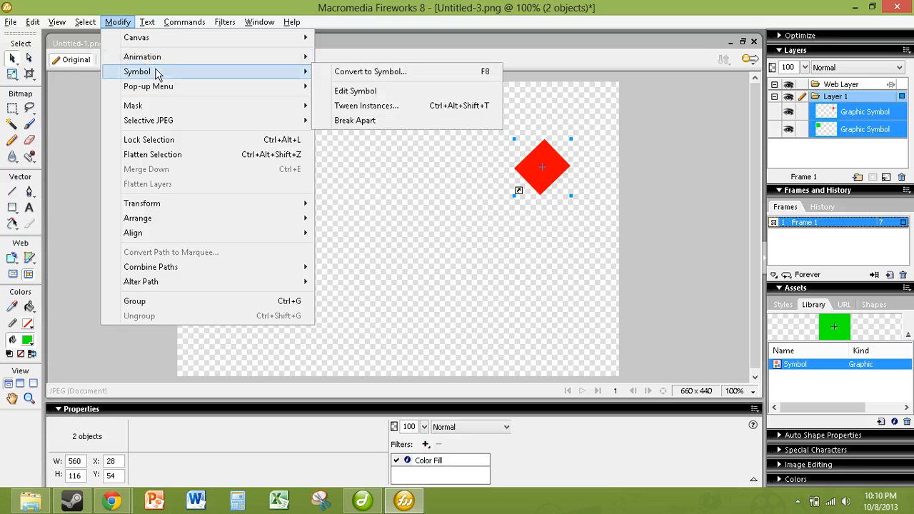
{"action": "left_click", "coordinate": [343, 106]}
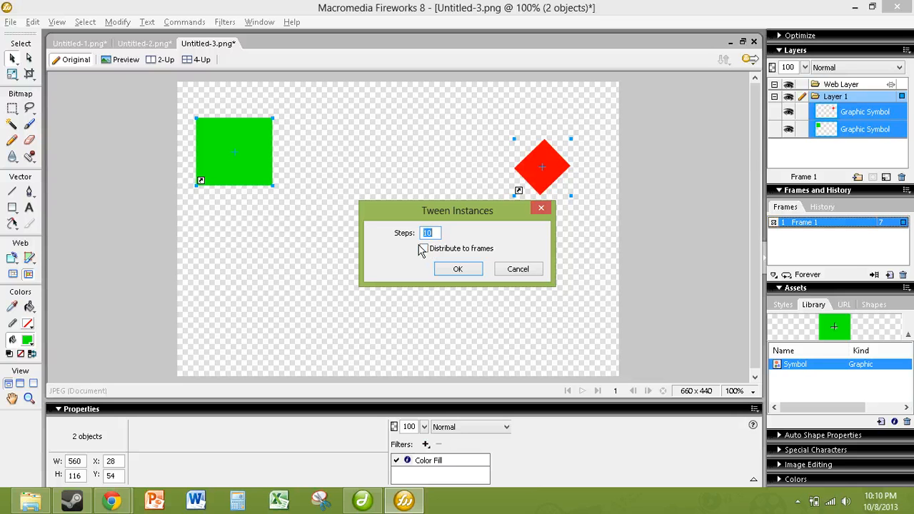
{"action": "left_click", "coordinate": [423, 249]}
{"action": "left_click", "coordinate": [459, 271]}
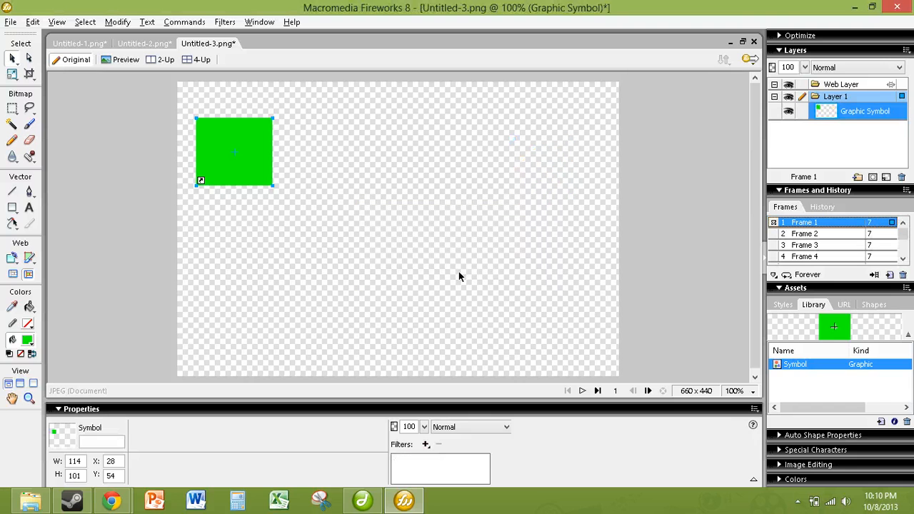
Review frames 2 to 4 of the tween, return to Frame 1 and play the animation
{"action": "left_click", "coordinate": [780, 237]}
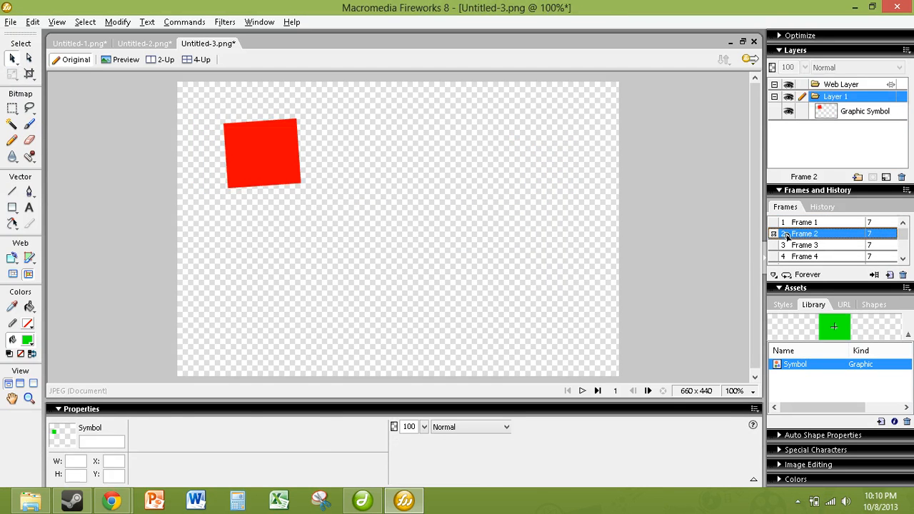
{"action": "left_click", "coordinate": [788, 246]}
{"action": "left_click", "coordinate": [791, 258]}
{"action": "left_click", "coordinate": [790, 224]}
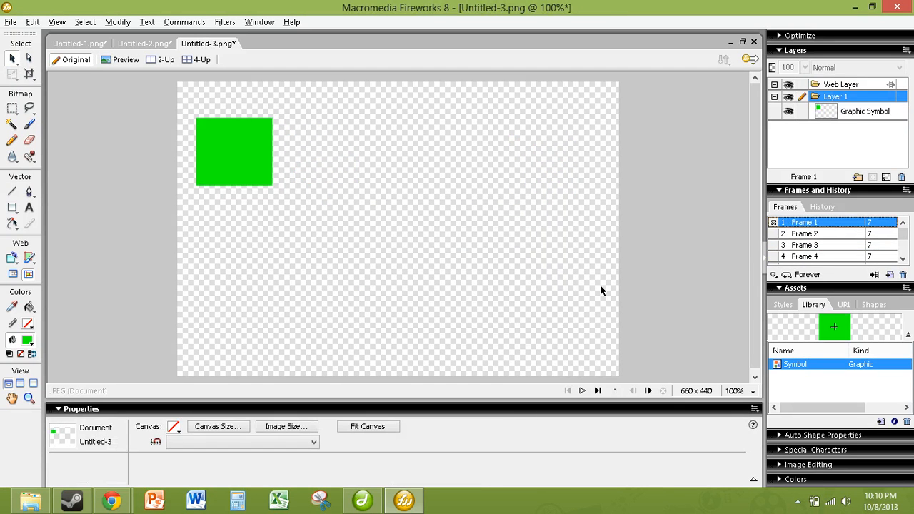
{"action": "left_click", "coordinate": [582, 390]}
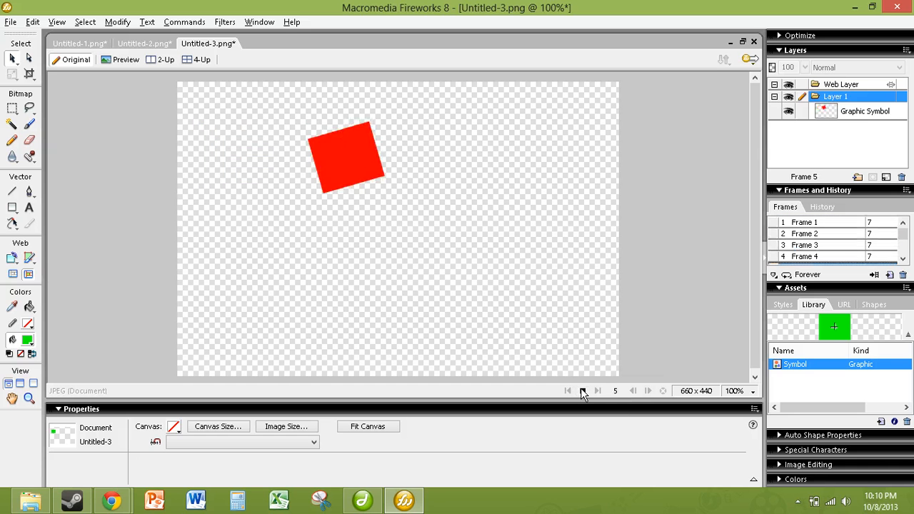